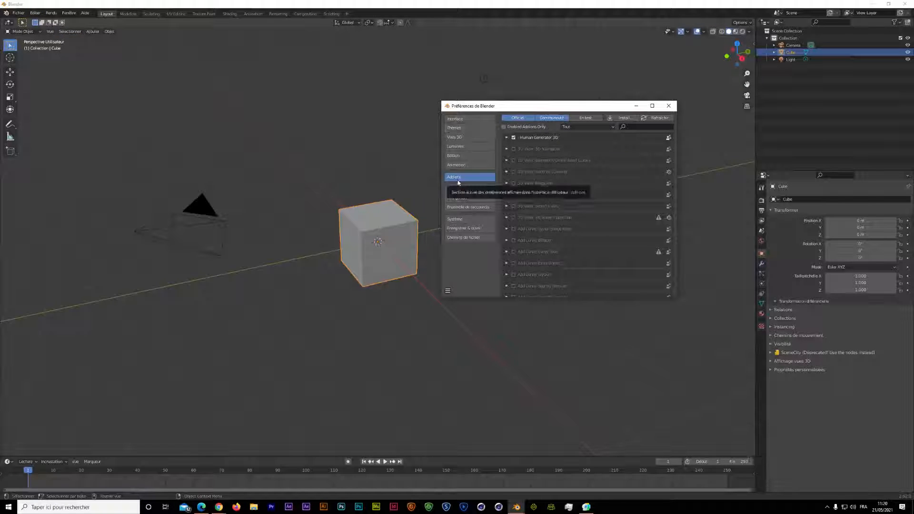
Check the add-on list in the preferences for the FLIP Fluids add-on and close the preferences
click(623, 117)
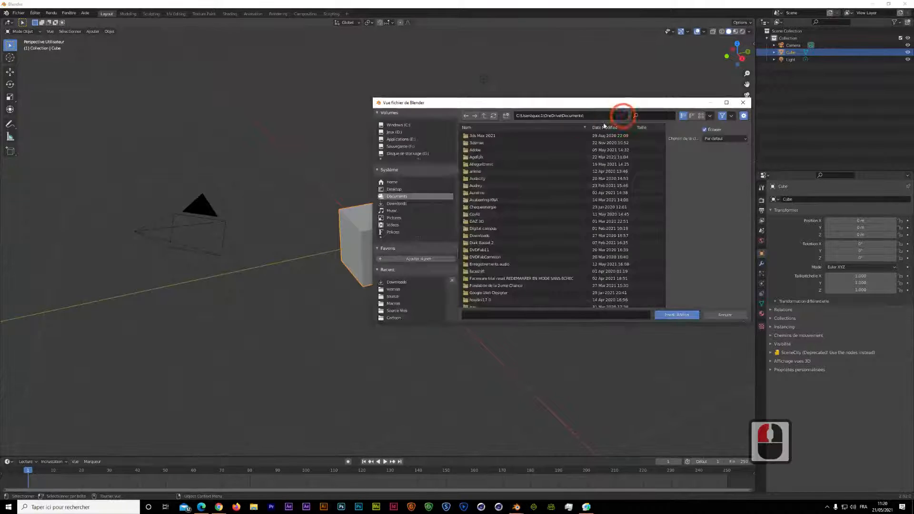
click(740, 104)
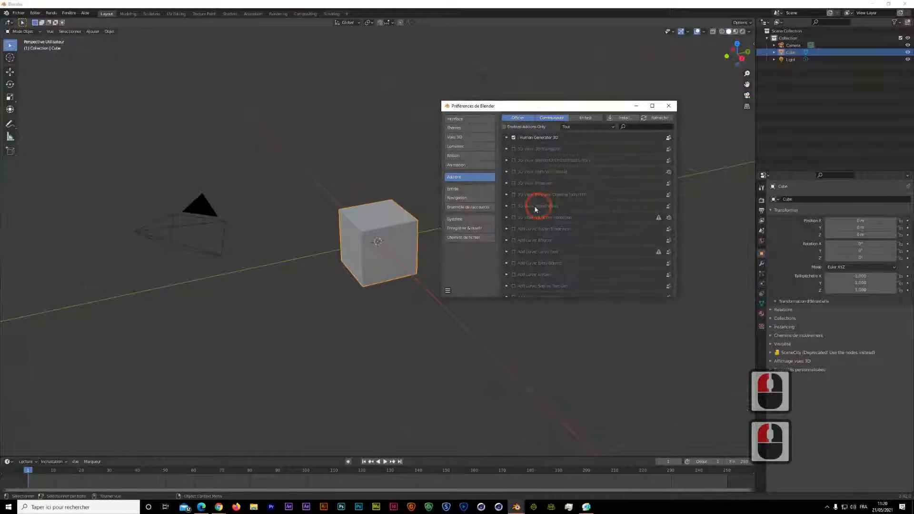
scroll(516, 198, down, 20)
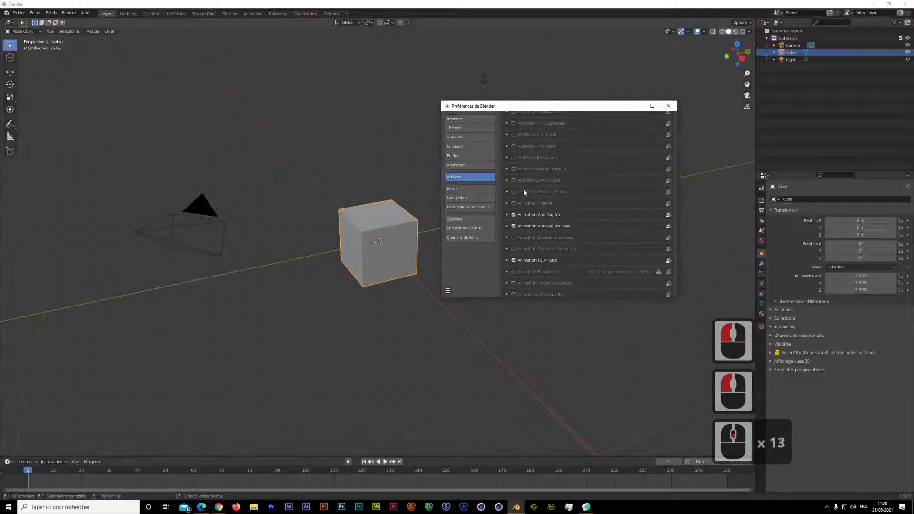
click(669, 105)
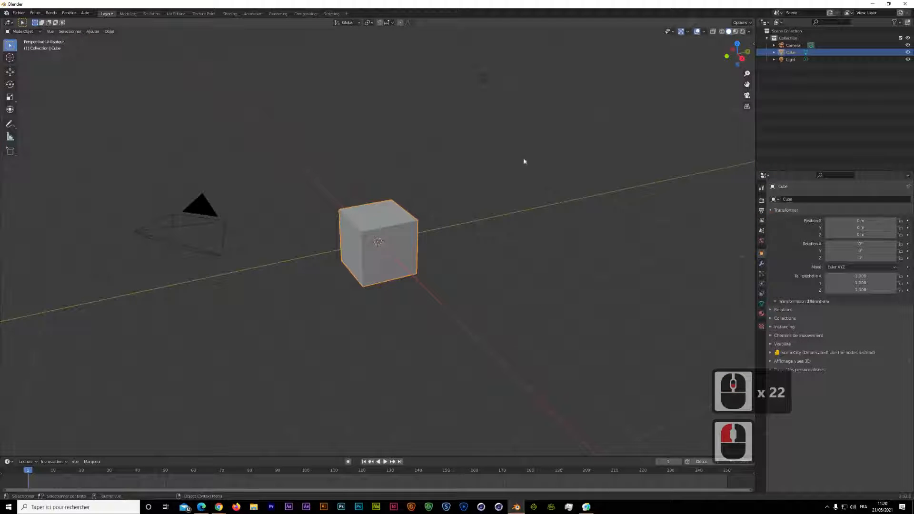
In front view, raise the default cube about 1 m along Z so its base sits on the ground plane
click(395, 232)
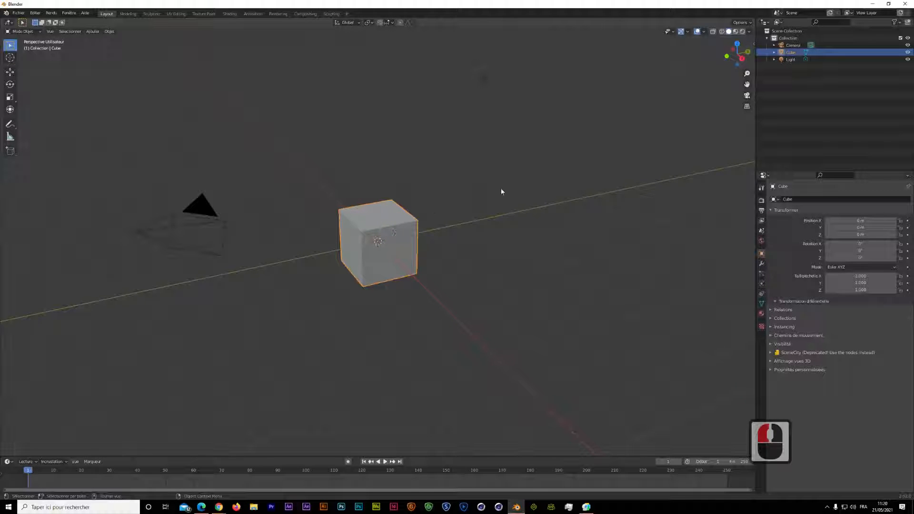
key(grave)
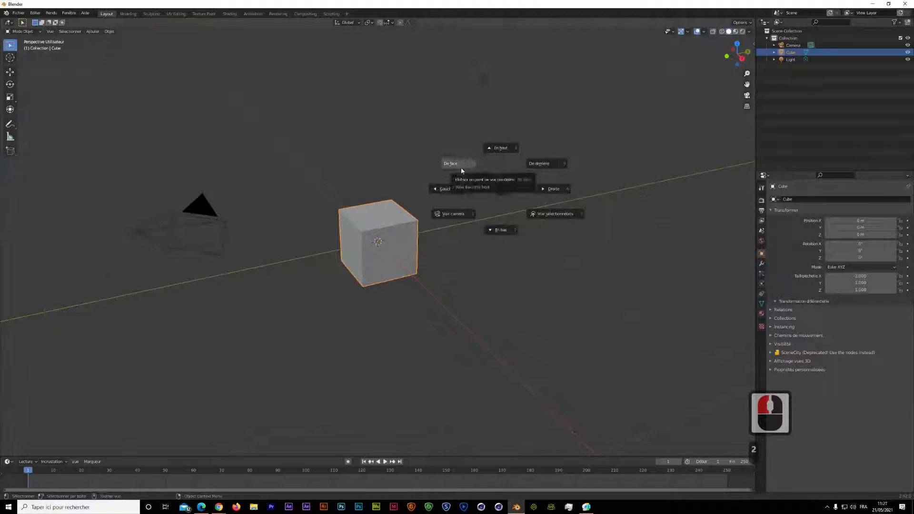
click(461, 168)
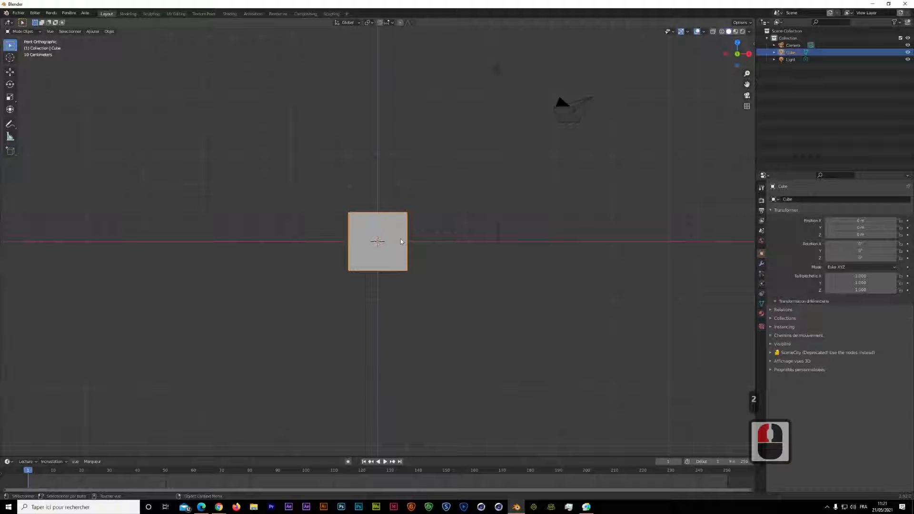
key(g)
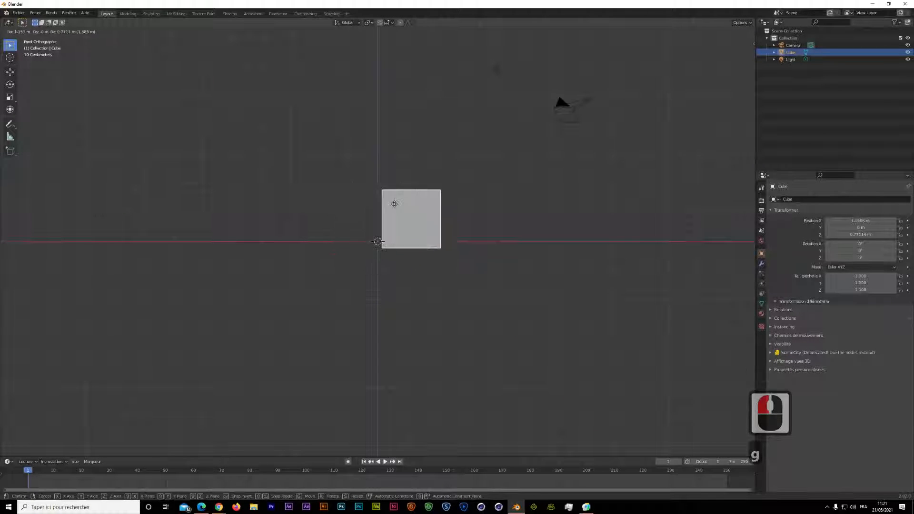
key(z)
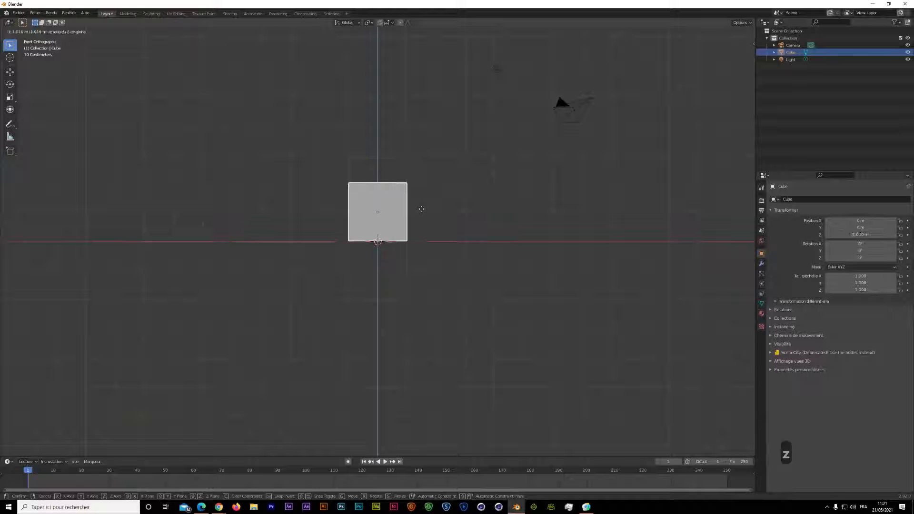
click(460, 202)
click(392, 205)
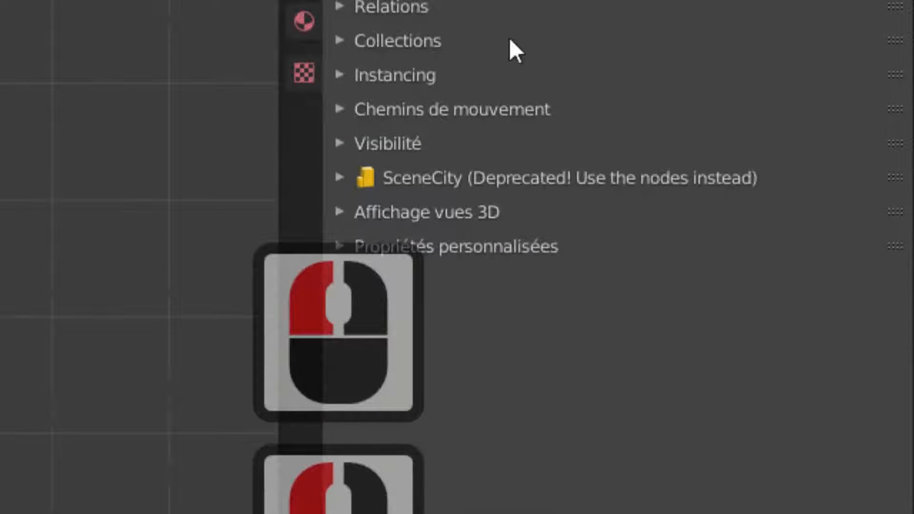
Set the cube's 3D viewport display to wireframe (Fil de fer) and deselect it in a perspective view
click(492, 210)
click(626, 508)
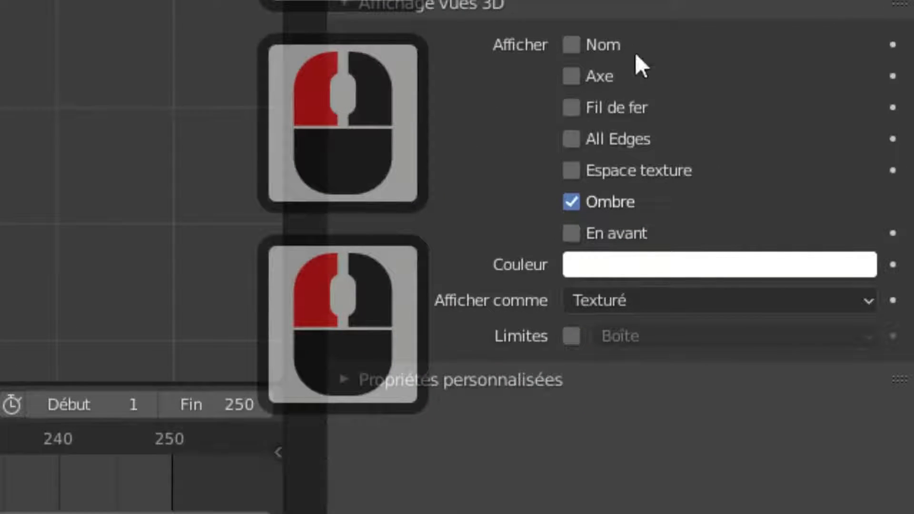
click(659, 306)
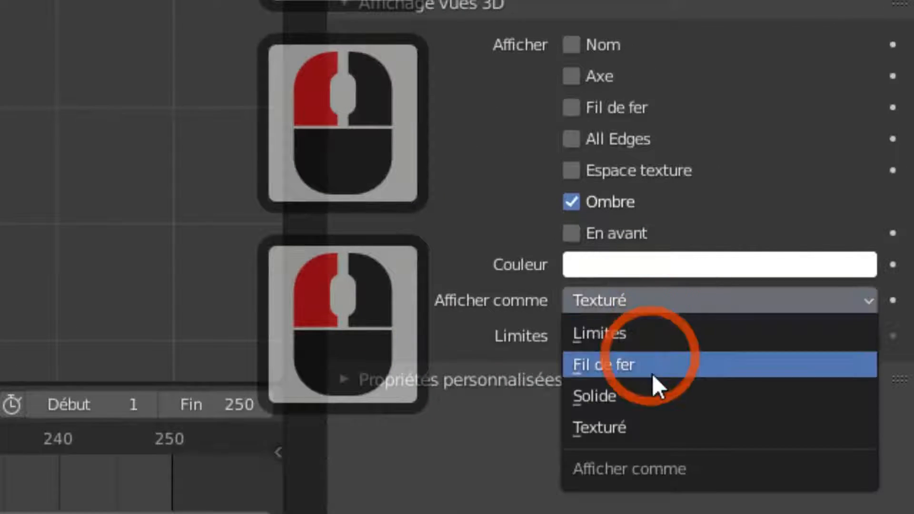
click(653, 379)
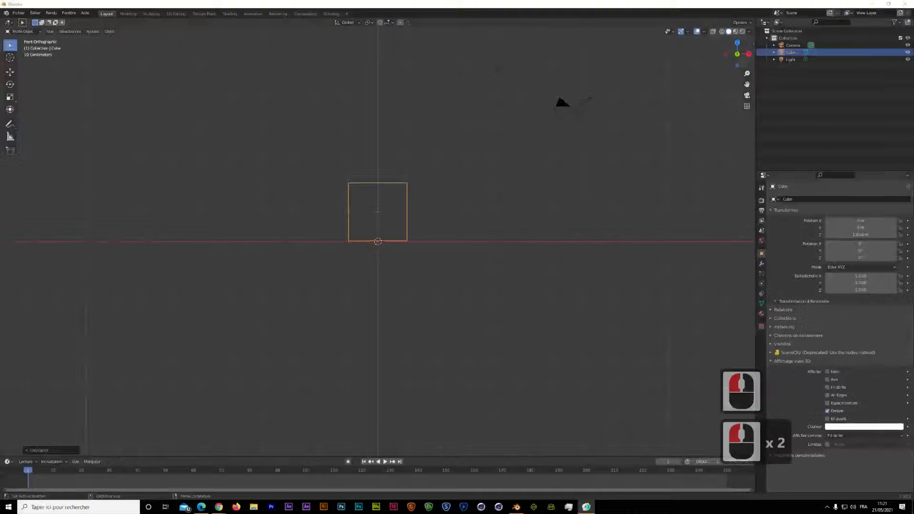
click(806, 198)
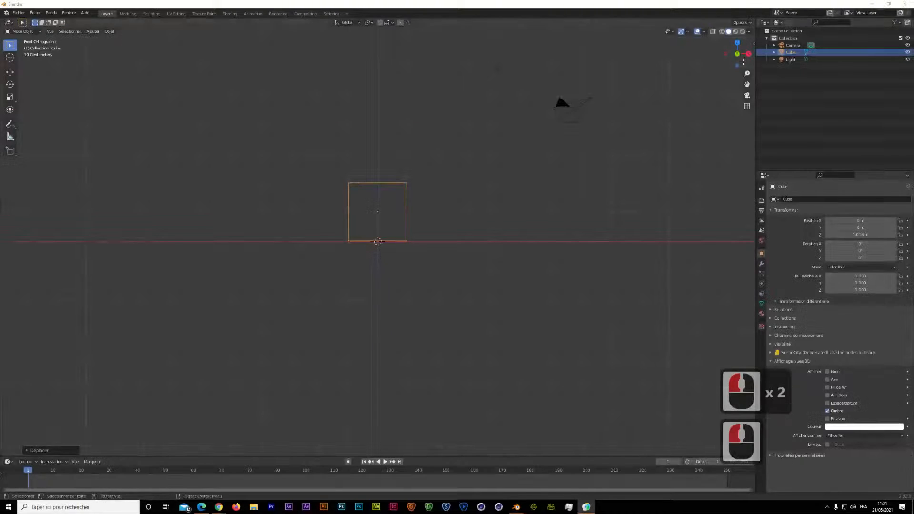
drag(738, 54, 714, 152)
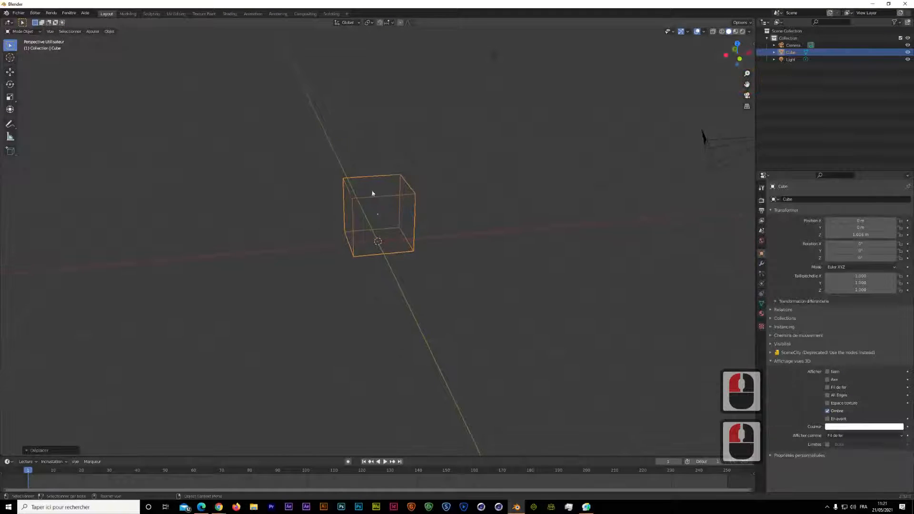
click(307, 152)
click(223, 117)
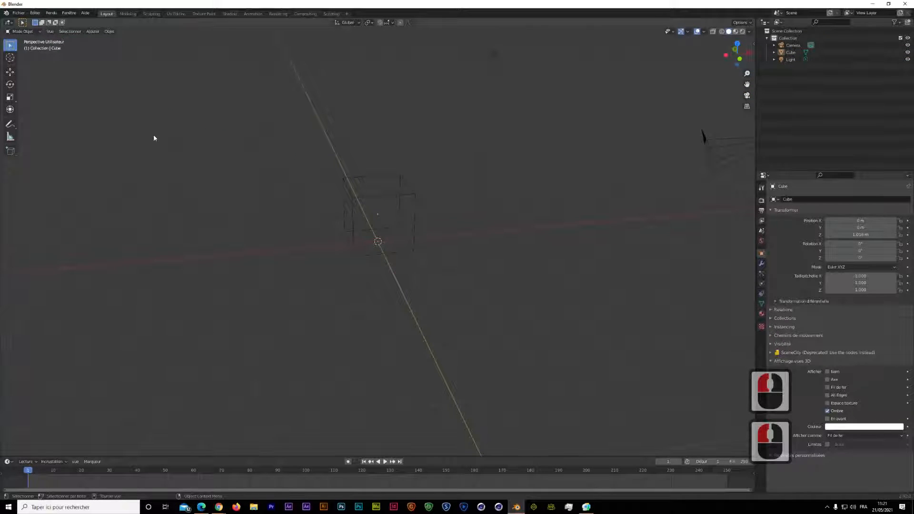
In Edit Mode, move the cube's top face up along Z to form a tall box, and return to Object Mode
key(Tab)
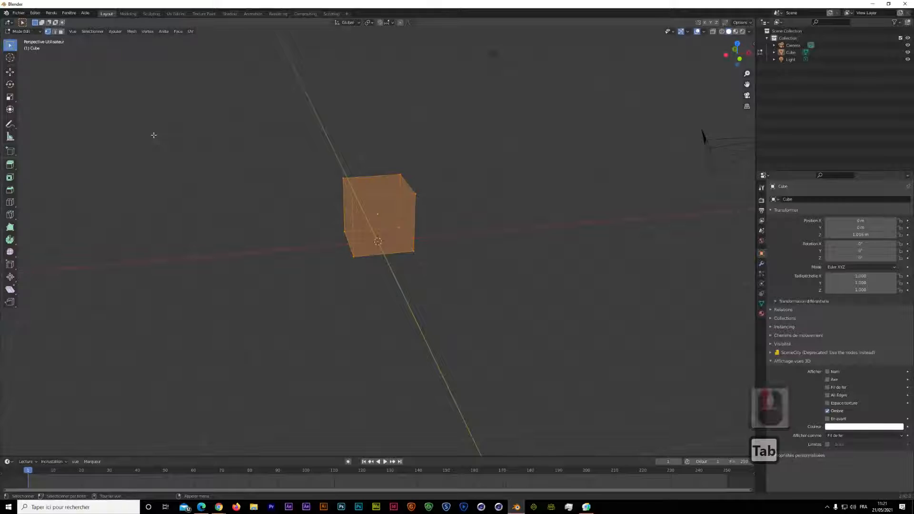
click(60, 32)
click(368, 181)
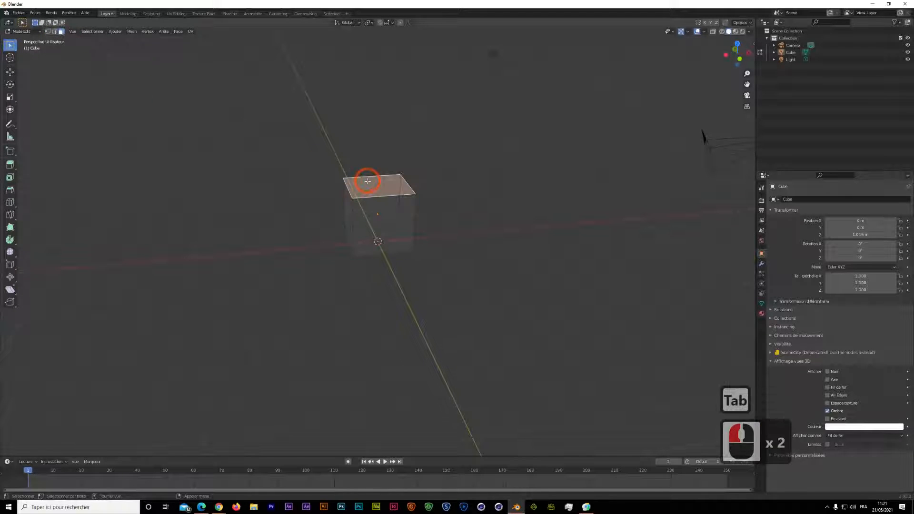
key(g)
key(z)
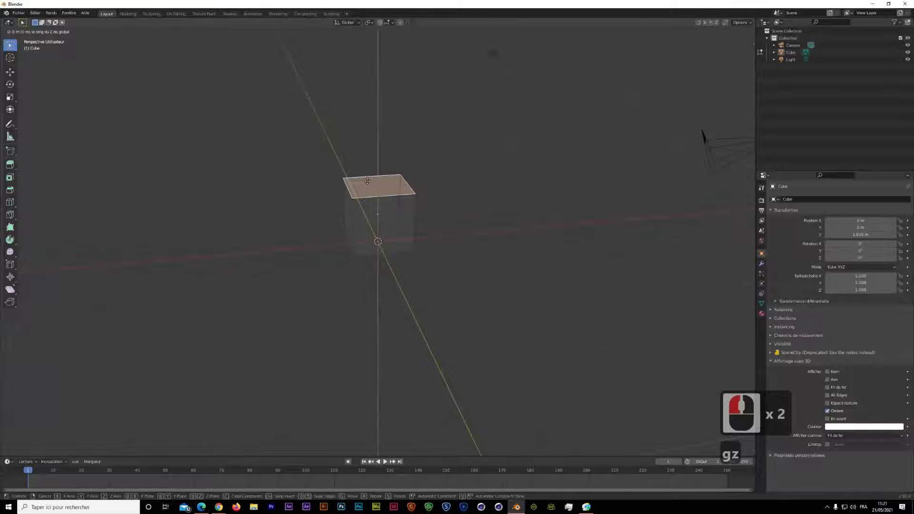
click(374, 72)
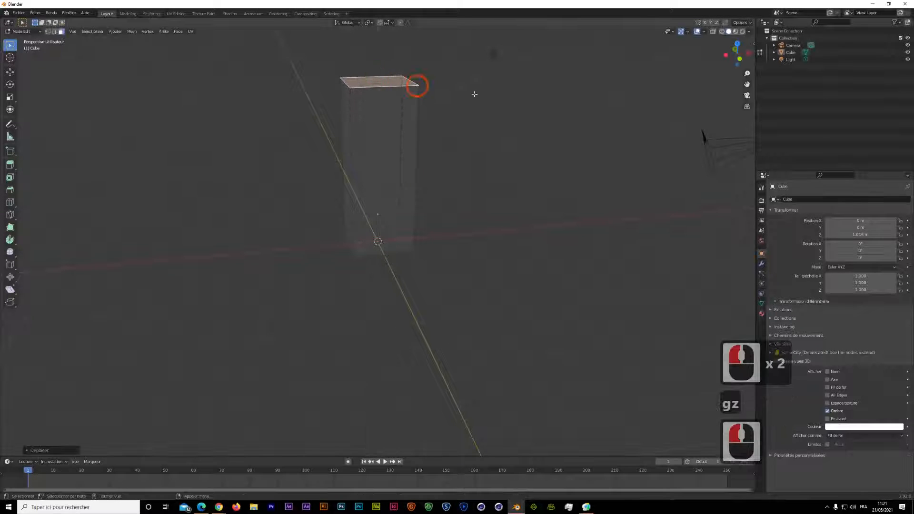
click(485, 93)
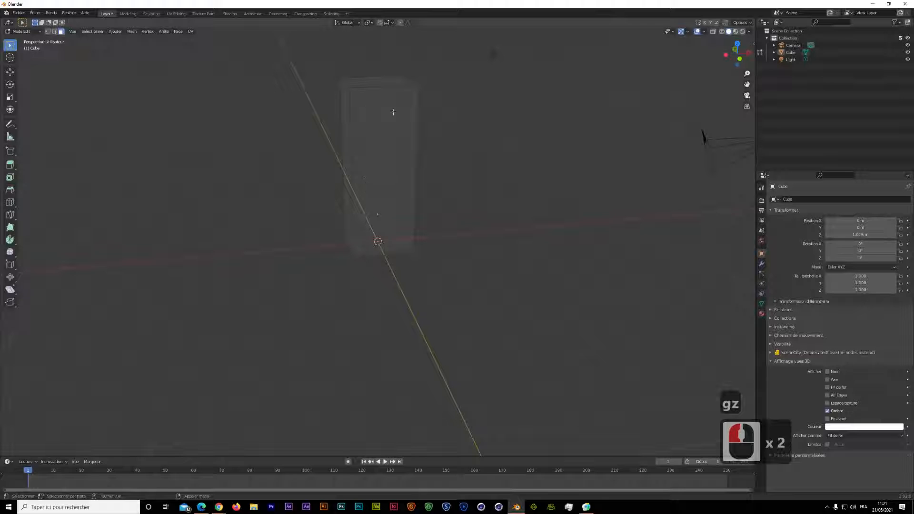
click(488, 143)
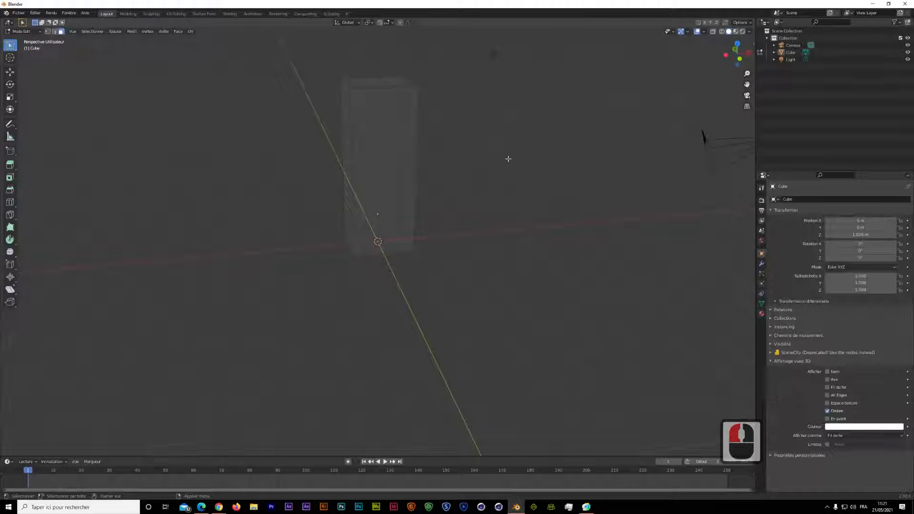
click(467, 204)
click(481, 253)
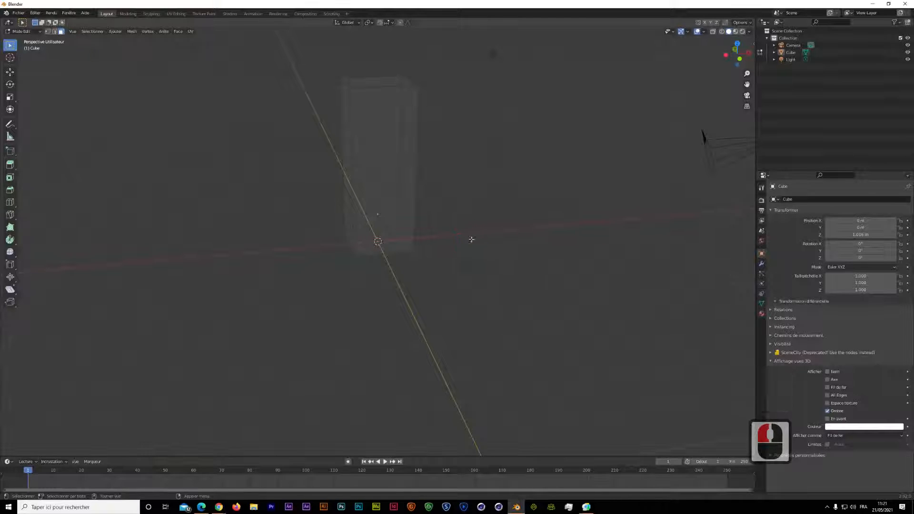
key(Tab)
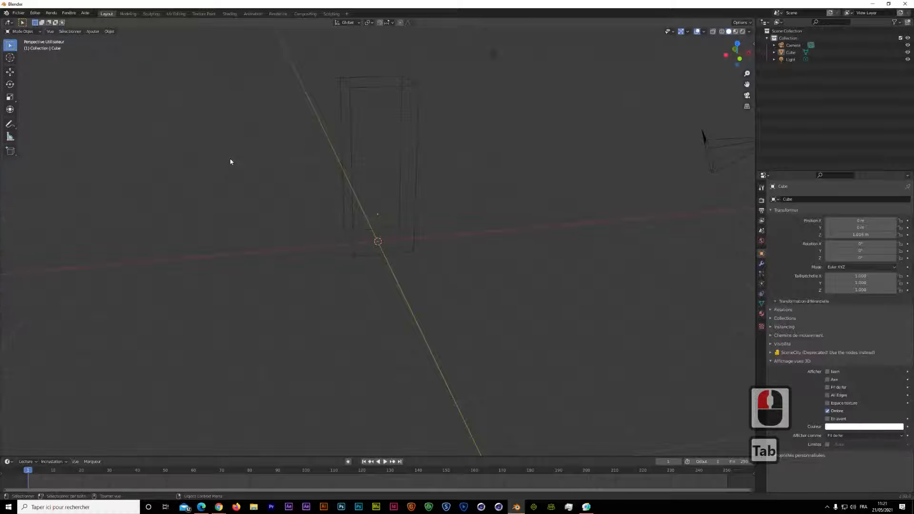
Add a mesh cylinder and move it up along Z into the upper part of the wireframe box
click(230, 159)
key(shift+a)
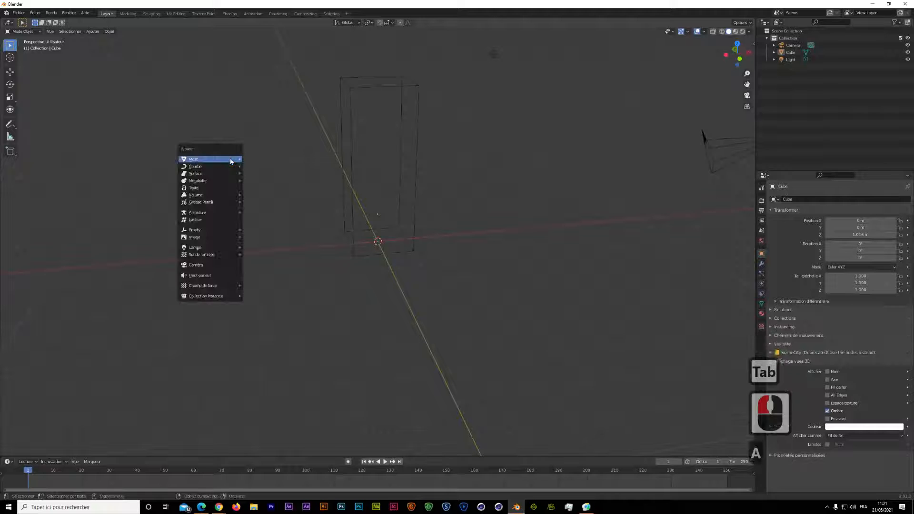
mouse_move(230, 161)
click(261, 194)
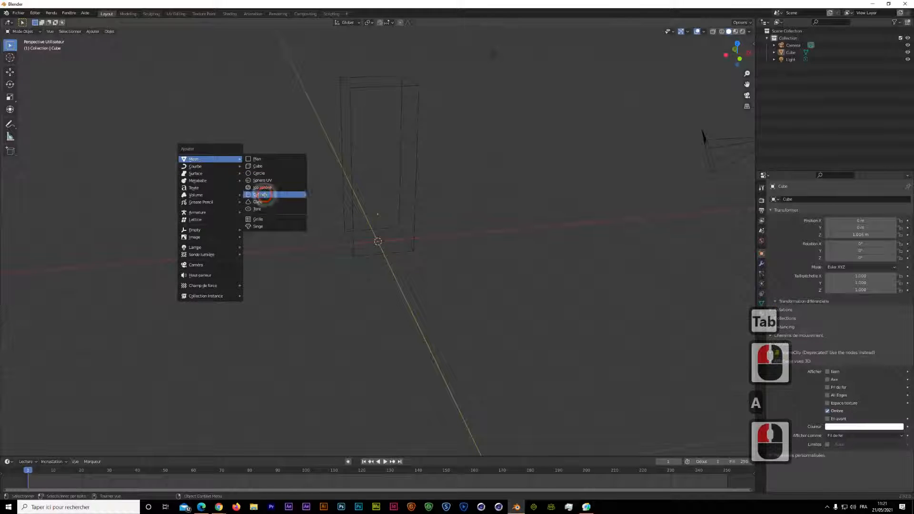
key(g)
key(z)
click(393, 106)
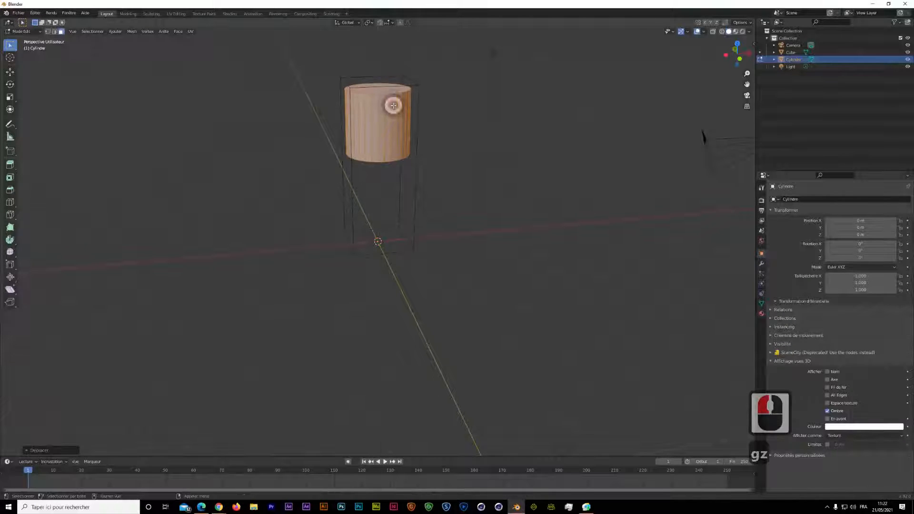
Flatten the cylinder along Z into a thin disc and raise it along Z to just below the box's top
key(s)
key(z)
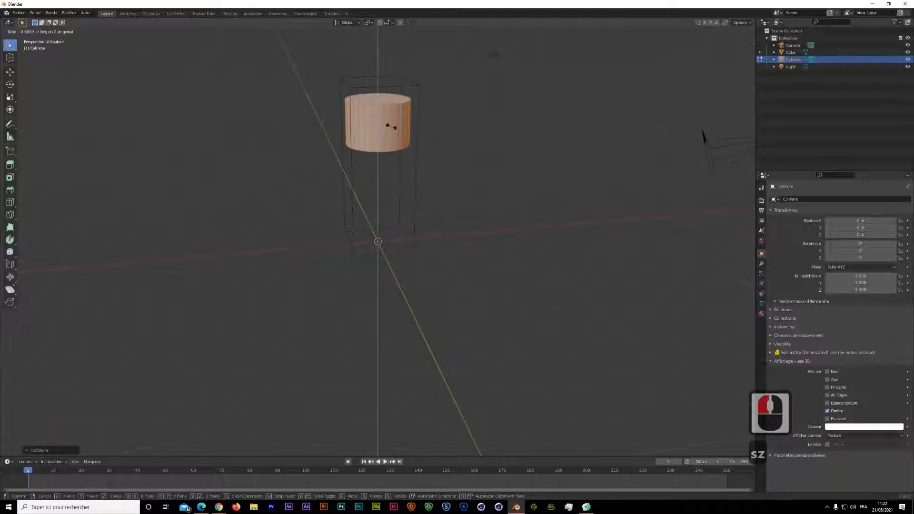
click(380, 121)
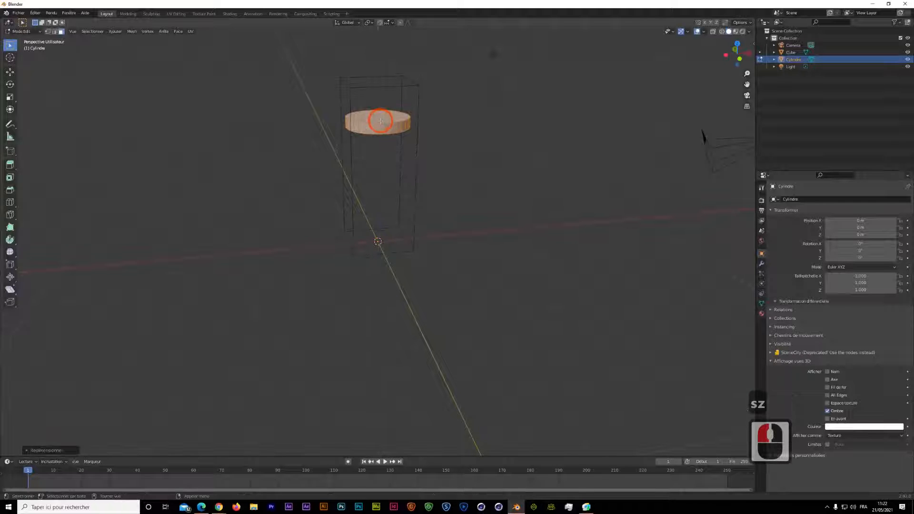
key(g)
key(z)
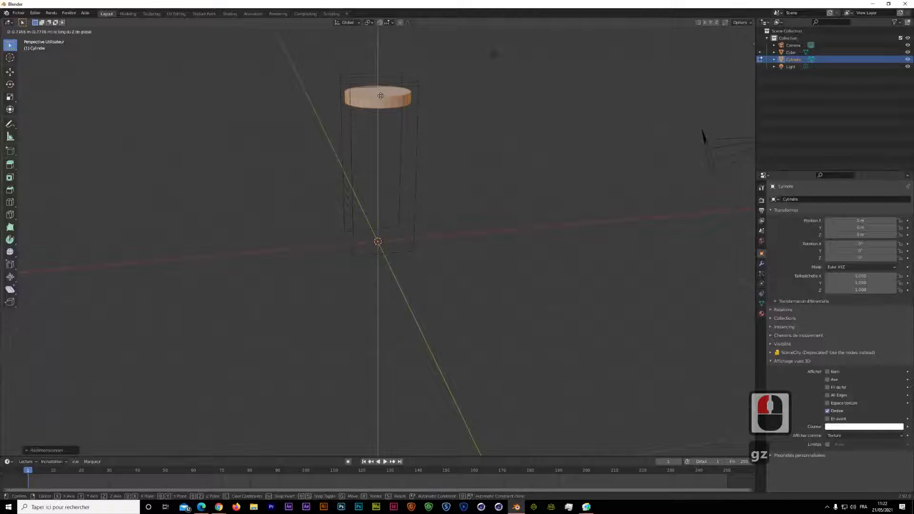
click(381, 95)
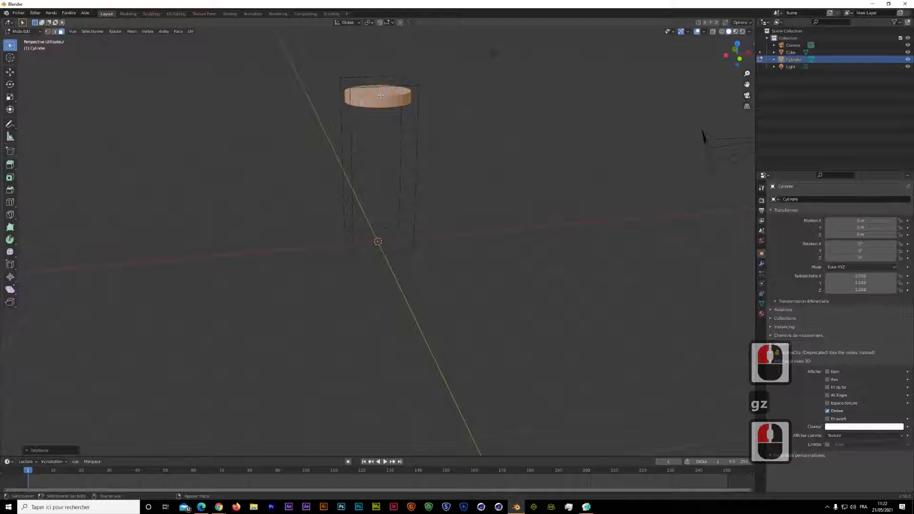
key(s)
key(x)
right_click(382, 97)
Scale the disc uniformly to about 0.45 so it fits inside the box, and return to Object Mode
key(s)
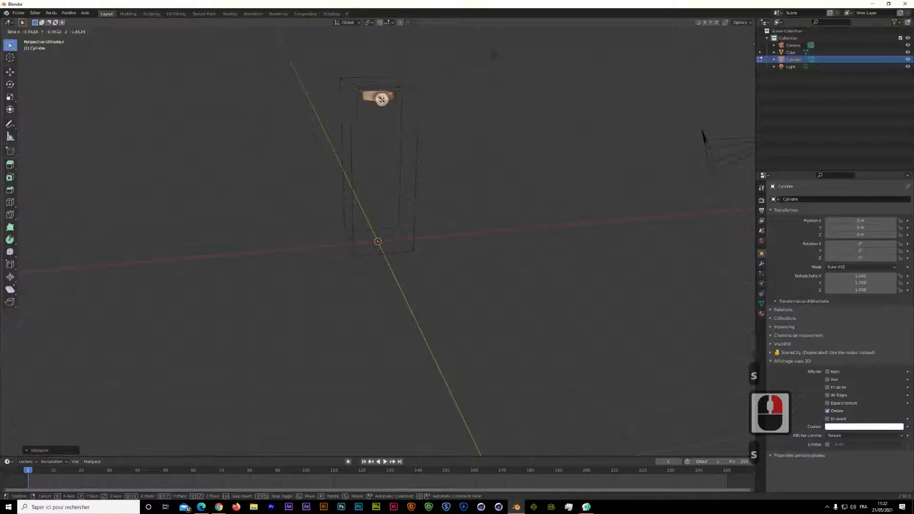
click(358, 146)
click(466, 228)
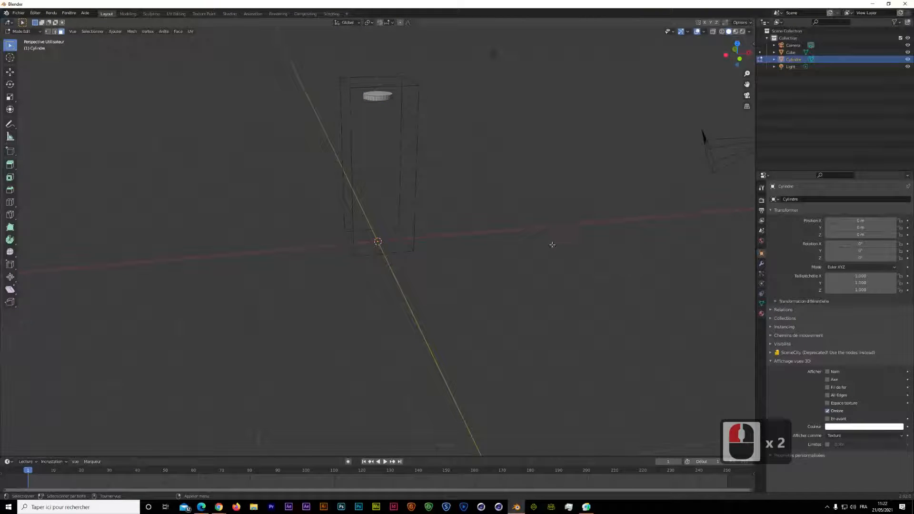
key(shift+a)
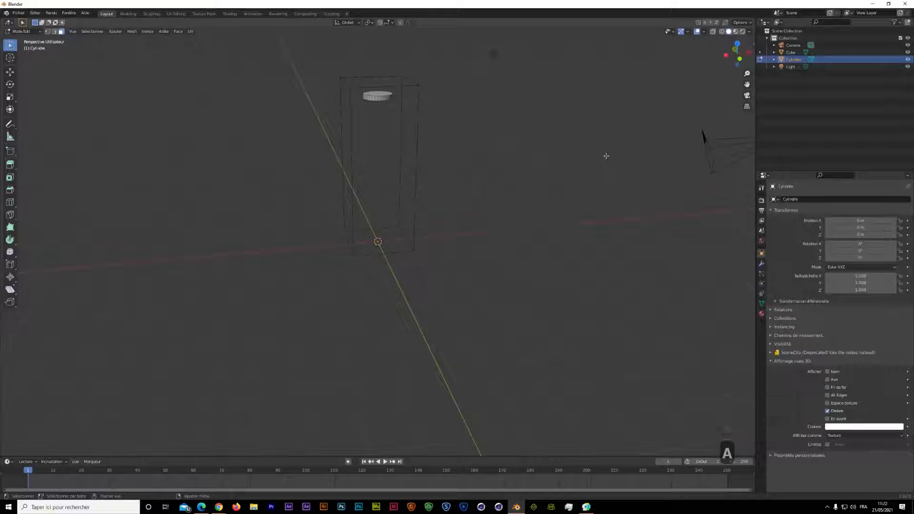
key(Tab)
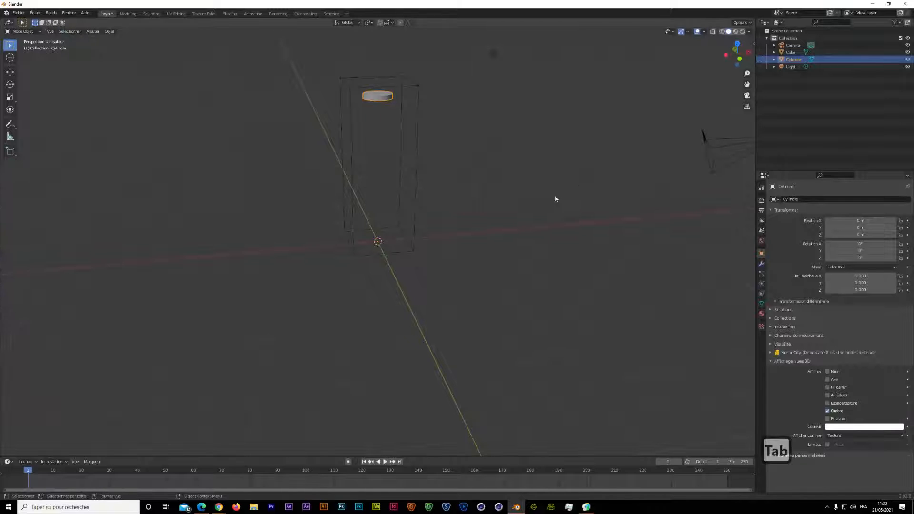
Add a UV sphere mesh and raise it along Z into the lower part of the wireframe box
key(shift+a)
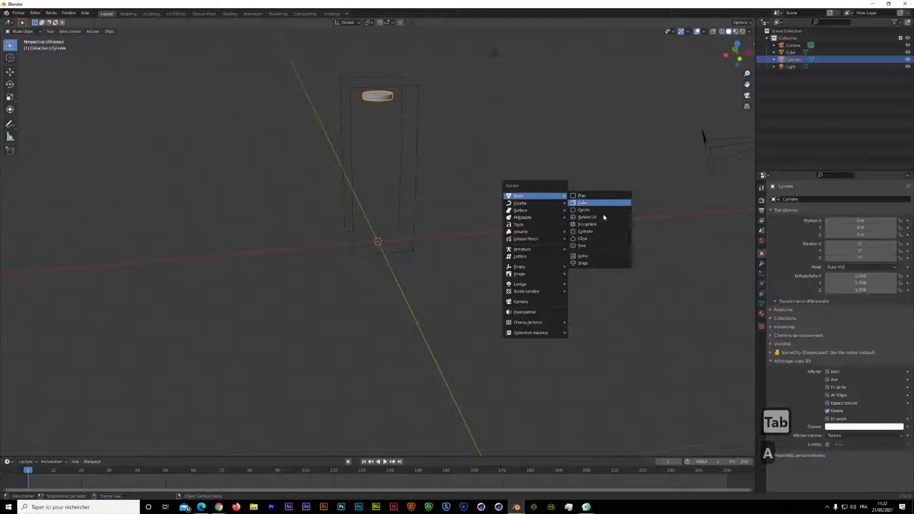
click(587, 217)
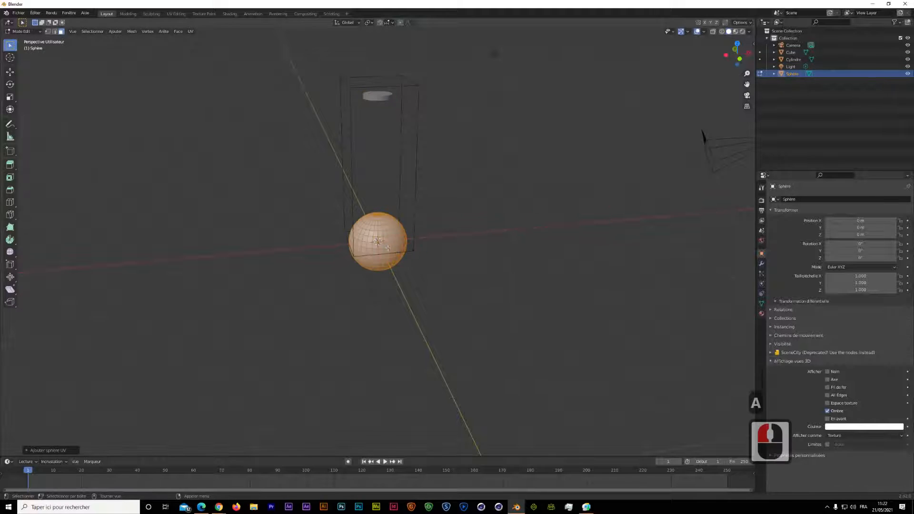
key(g)
key(z)
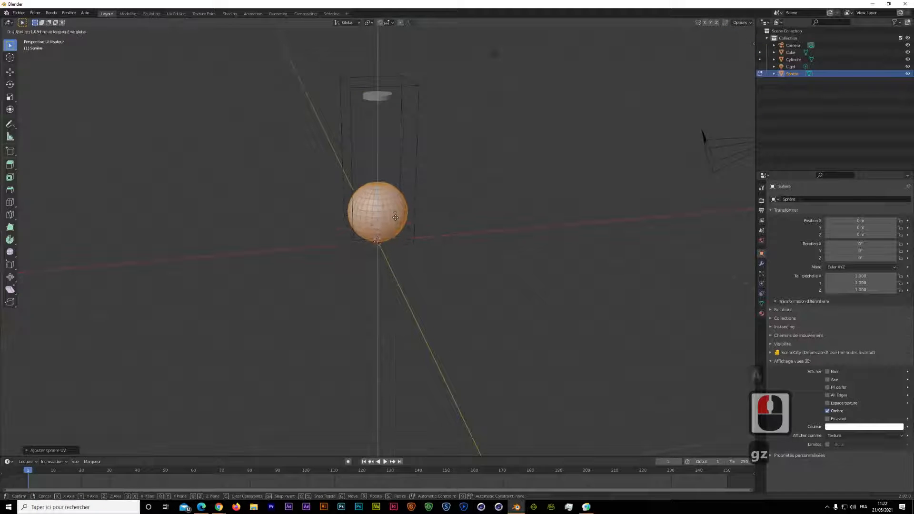
click(395, 211)
Scale the sphere uniformly to about 0.40, raise it along Z to below the disc, and return to Object Mode
key(s)
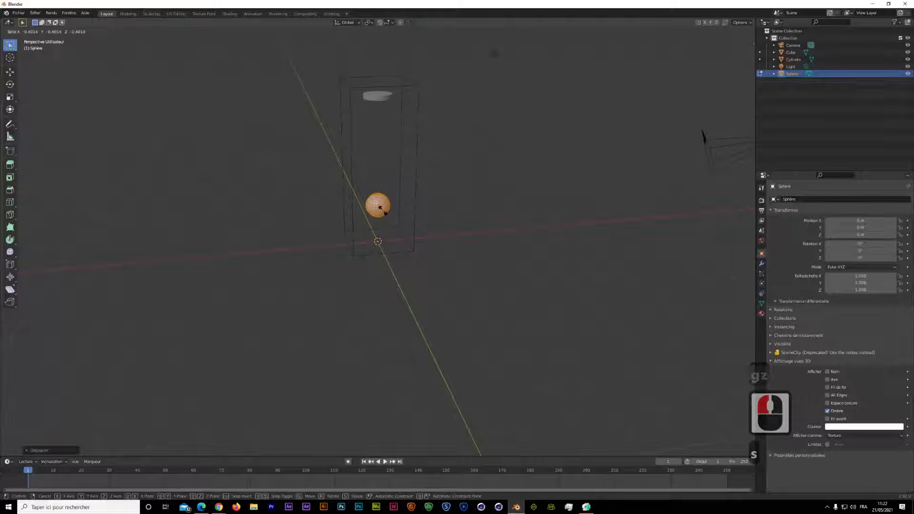
click(383, 209)
key(g)
key(z)
click(385, 154)
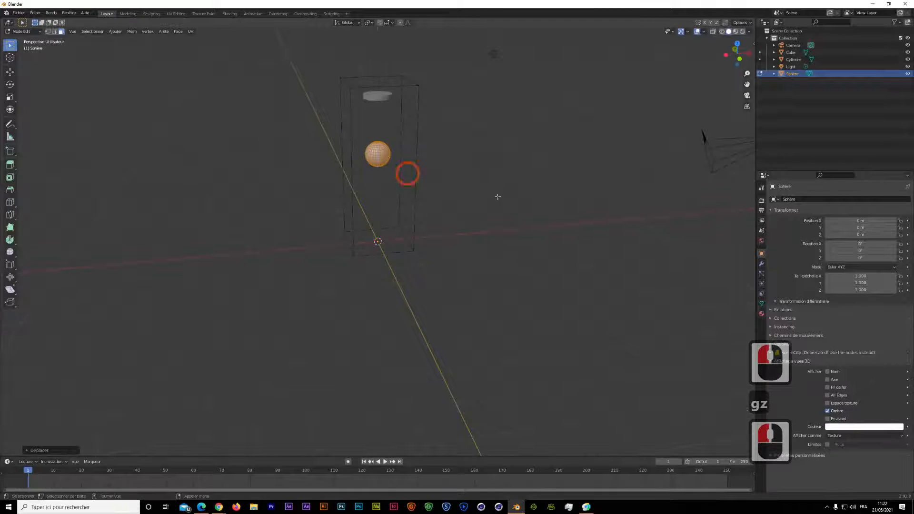
click(584, 175)
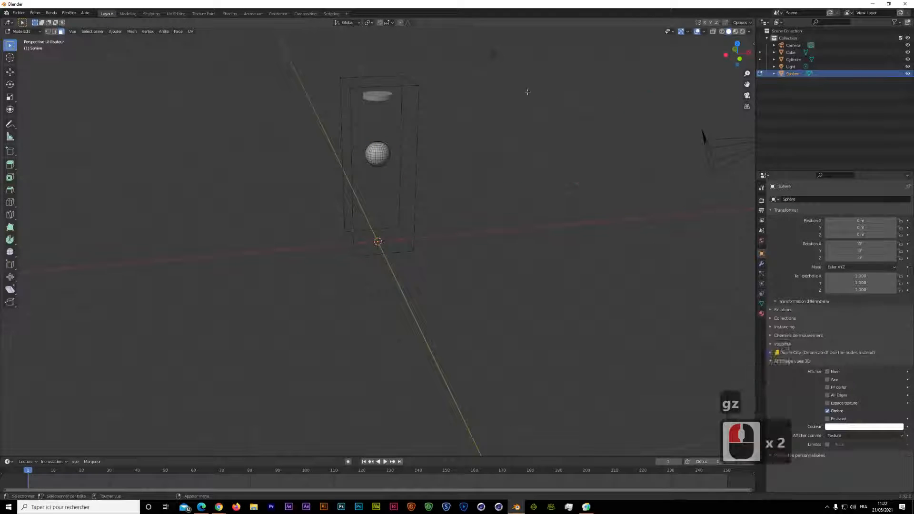
key(Tab)
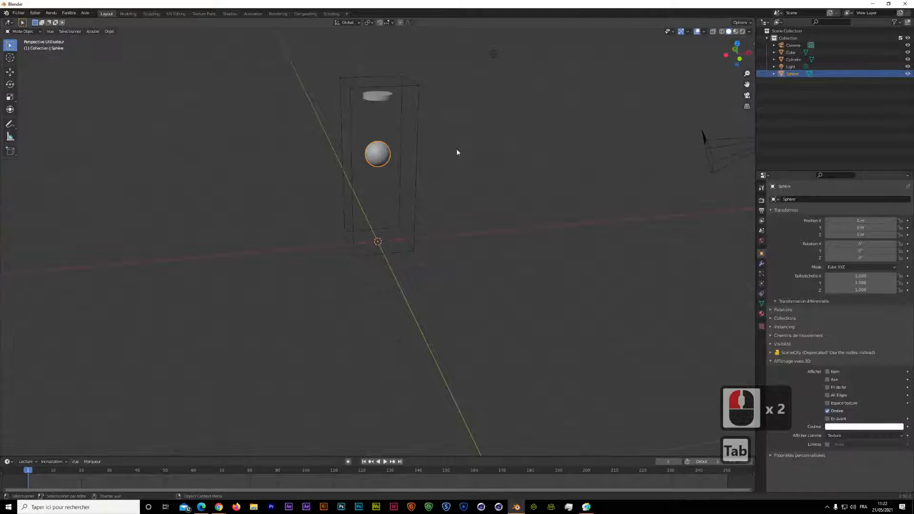
Enable FLIP Fluid physics on the cylinder disc and set its type to Flux entrant
click(379, 101)
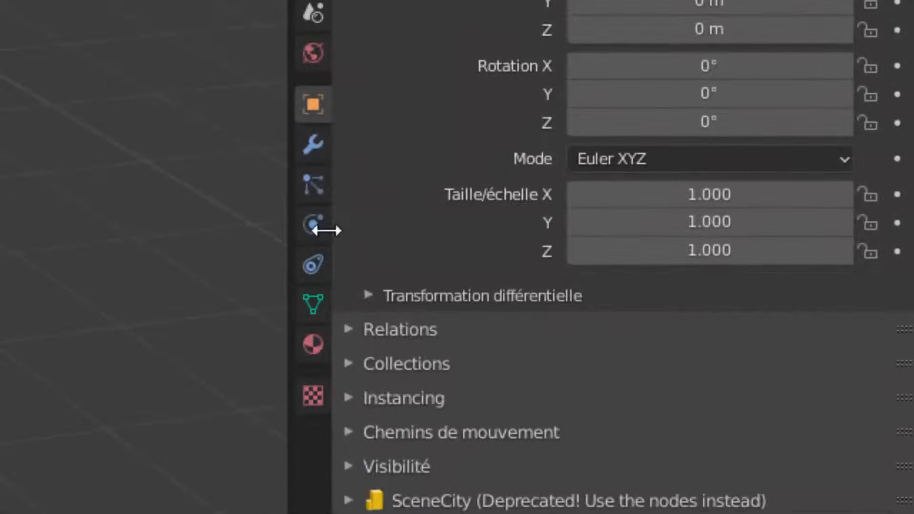
click(314, 228)
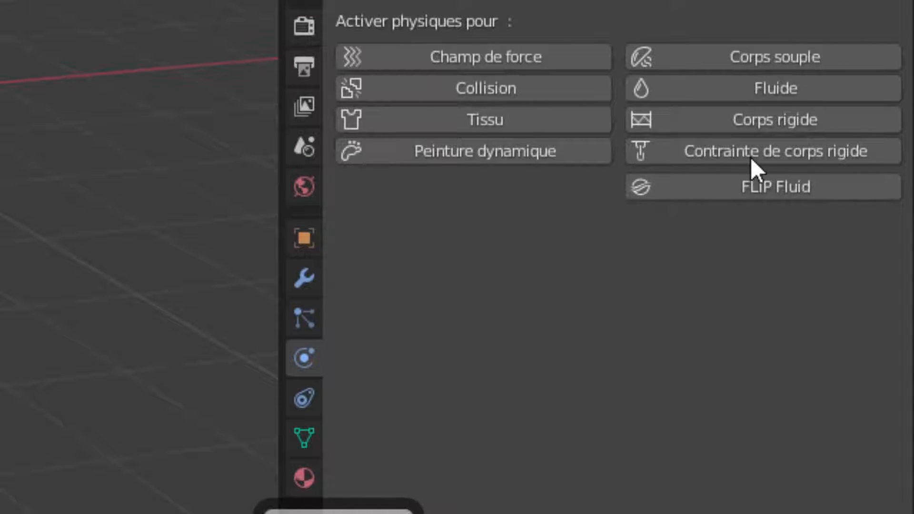
click(748, 187)
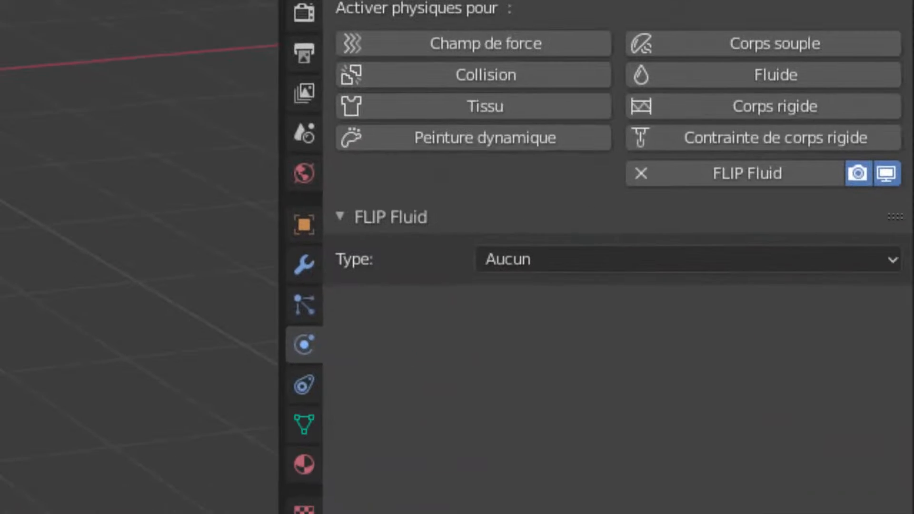
click(593, 230)
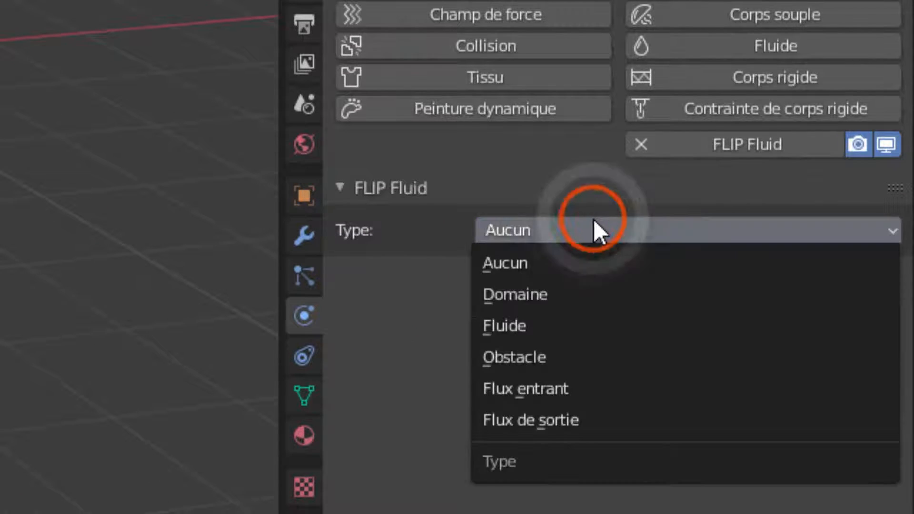
click(553, 395)
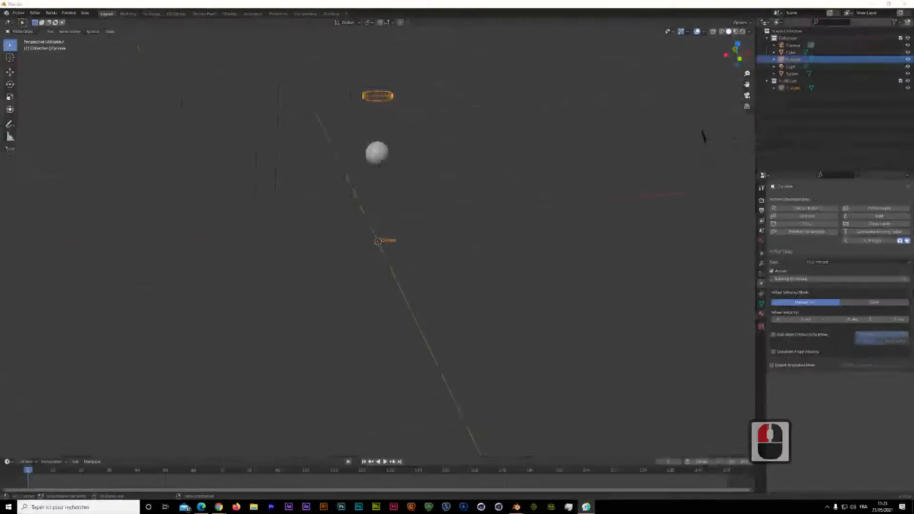
Enable FLIP Fluid physics on the sphere and set its type to Obstacle
click(792, 73)
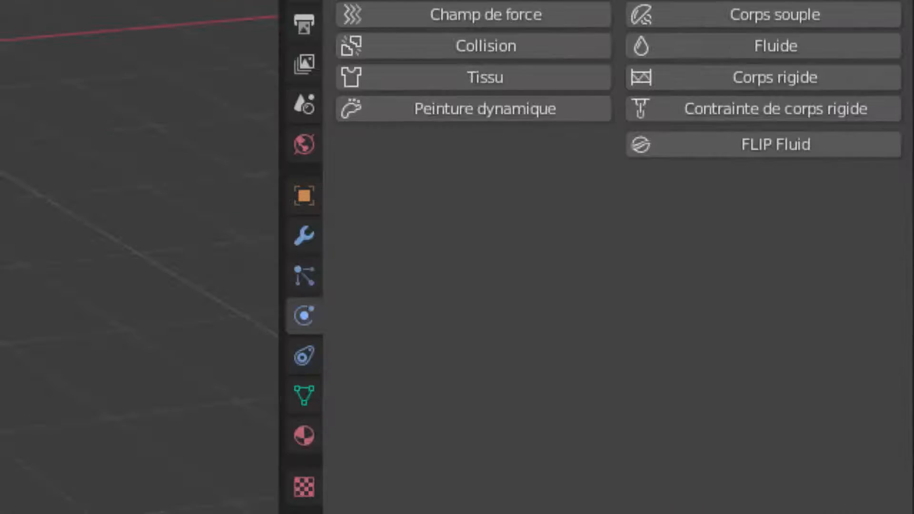
click(765, 148)
click(618, 231)
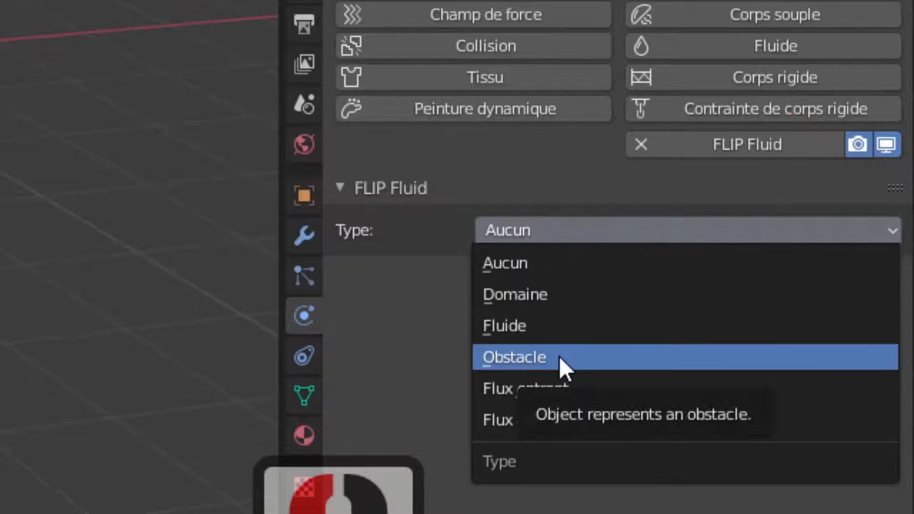
click(559, 357)
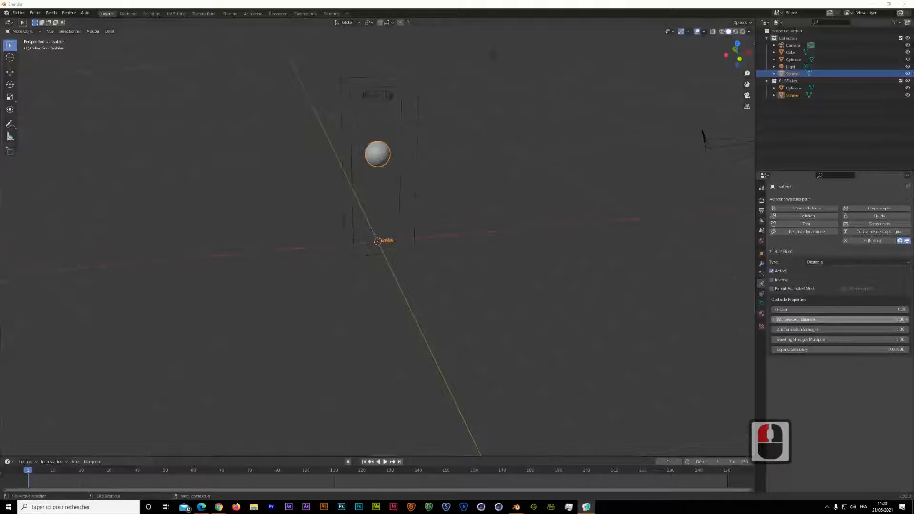
Enable FLIP Fluid physics on the tall box with type Domaine, and start baking the simulation
click(790, 52)
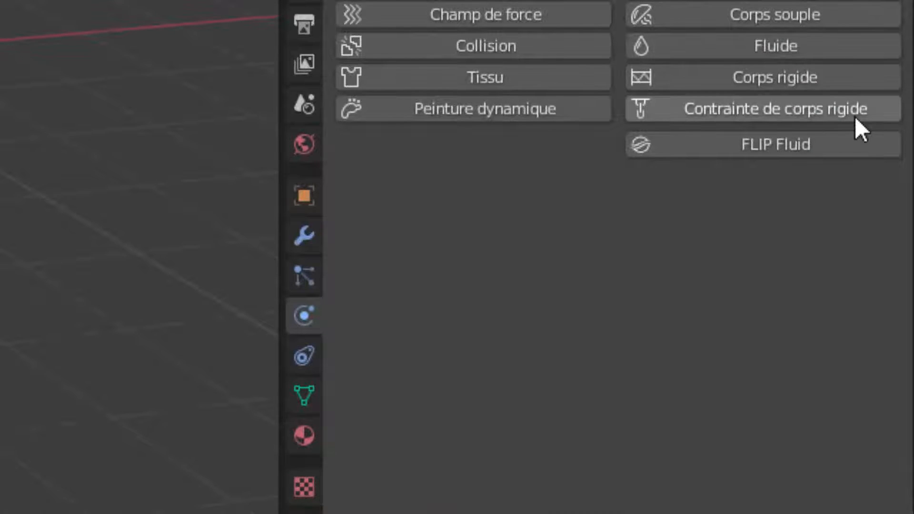
click(812, 146)
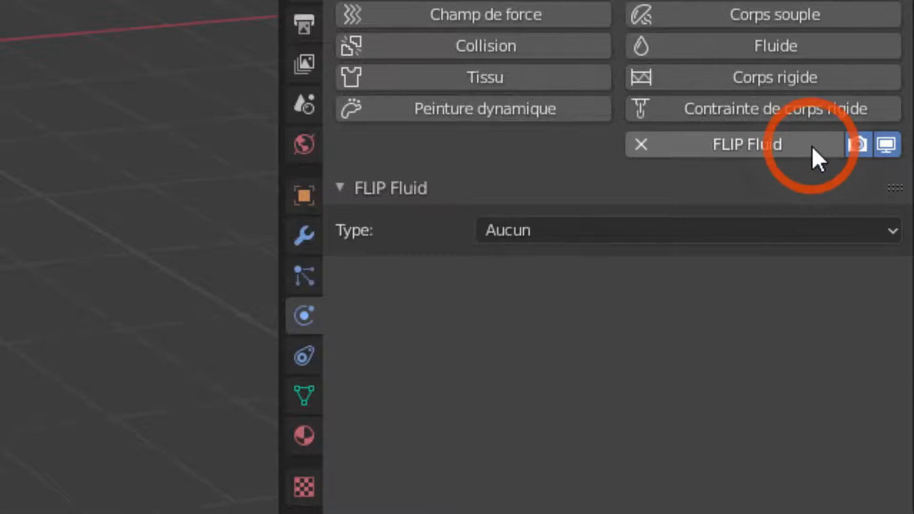
click(618, 234)
click(599, 295)
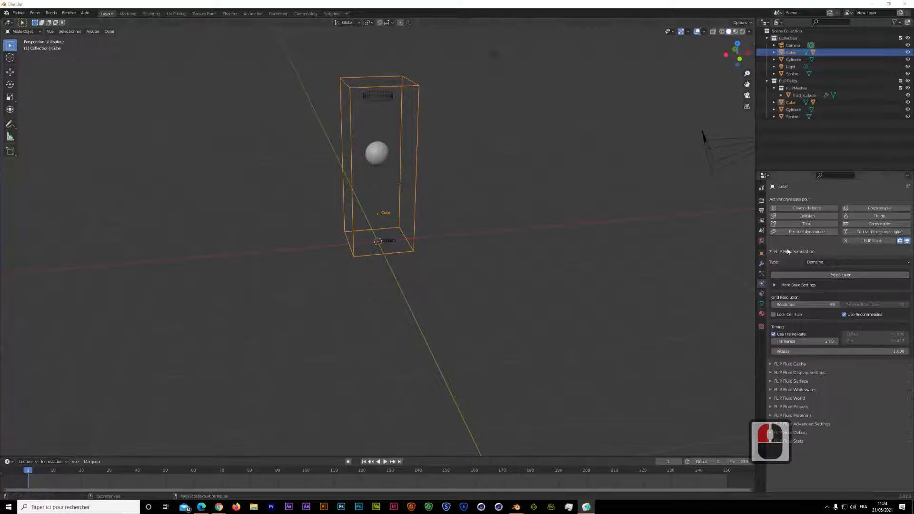
click(805, 275)
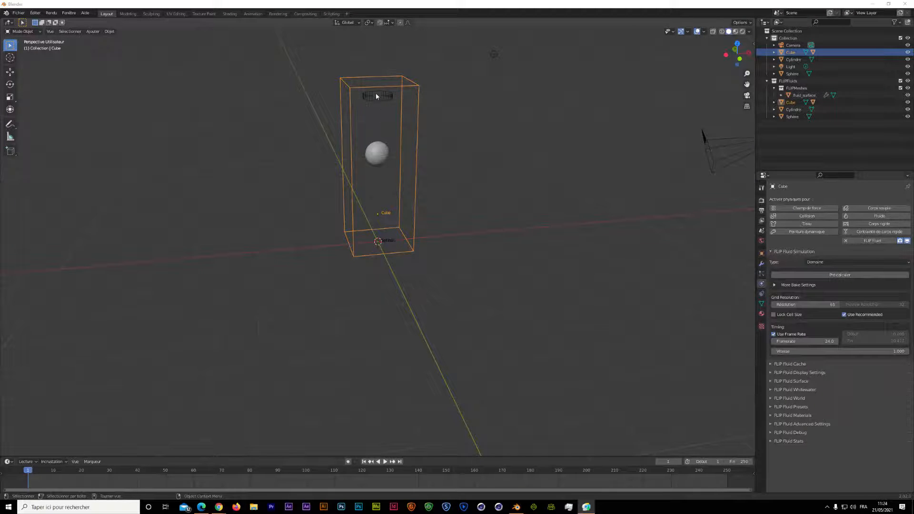
click(803, 276)
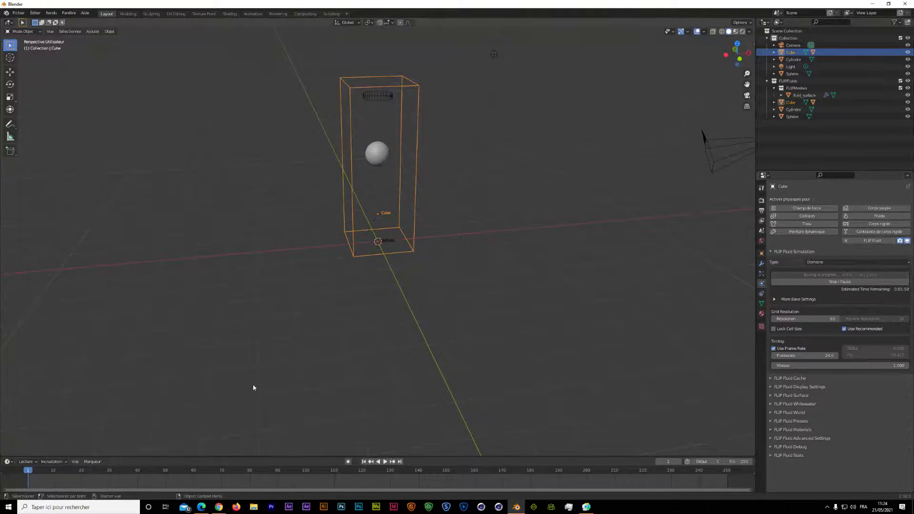
Scrub the timeline forward to frames 23, 45 and 74 to examine how the baked fluid falls over the sphere
click(29, 472)
drag(29, 472, 89, 482)
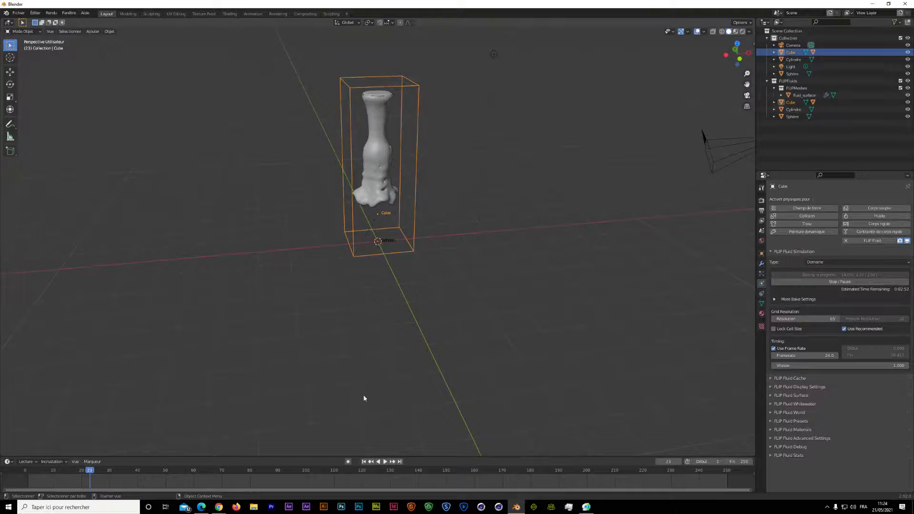
drag(90, 472, 151, 478)
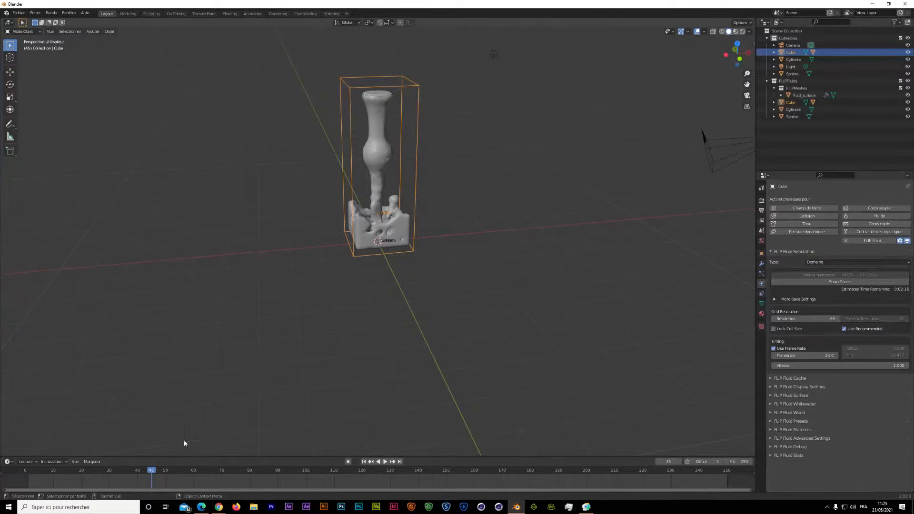
click(158, 470)
drag(159, 472, 233, 487)
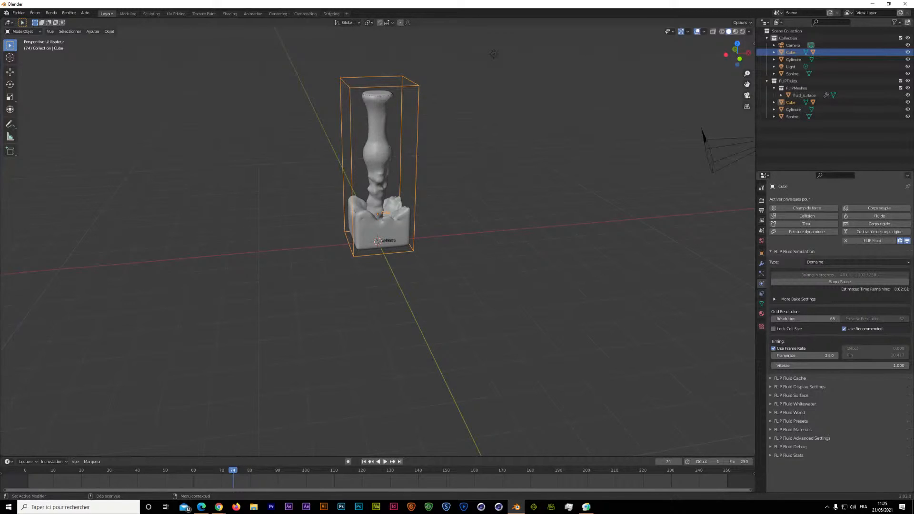
Switch to the Microsoft Edge browser
click(201, 507)
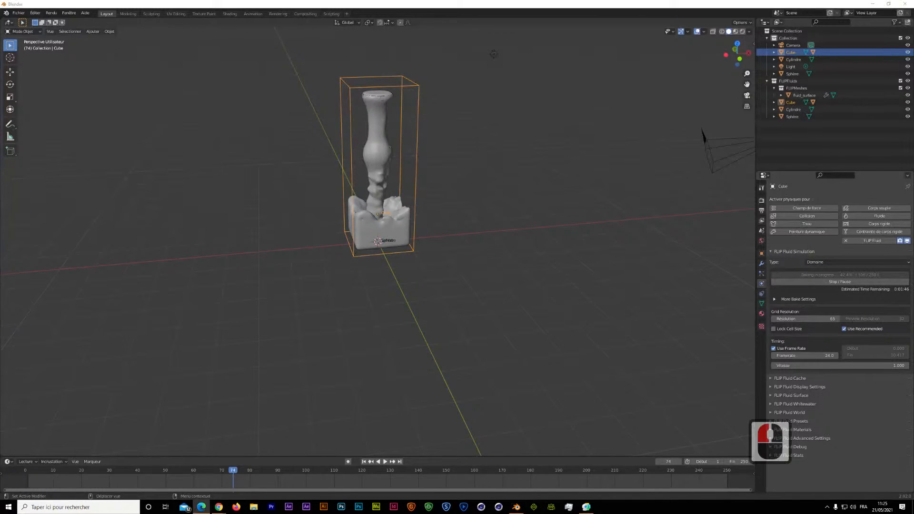